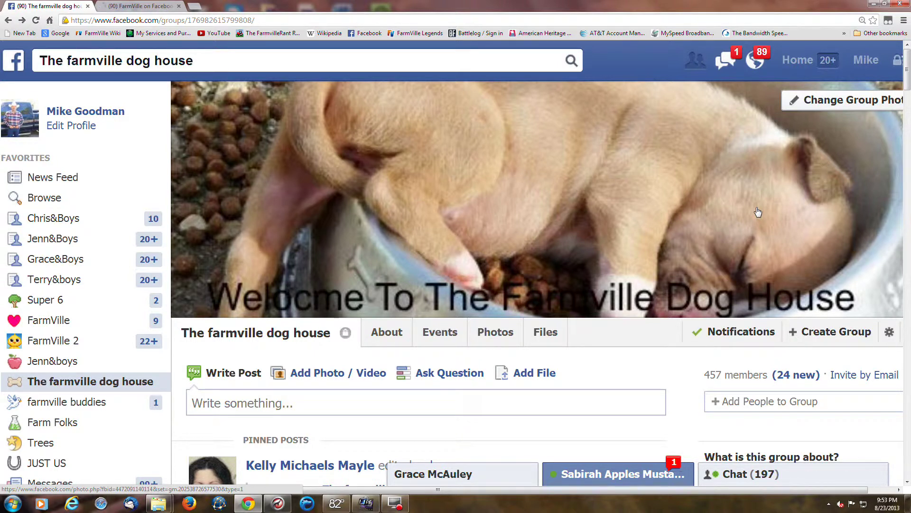
- Scroll the dog house group page to the recent post sharing a long FarmVille neptune reward link
left_click(129, 6)
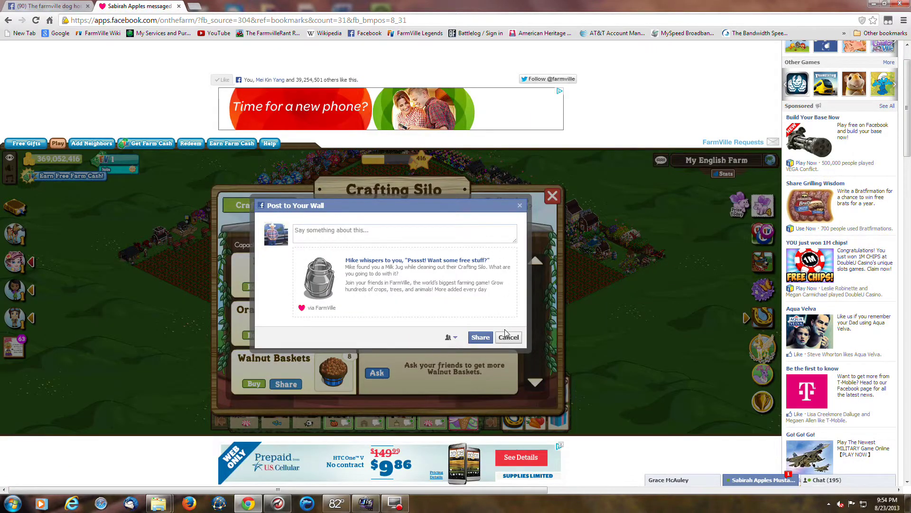
left_click(52, 7)
scroll(519, 392, "down", 5)
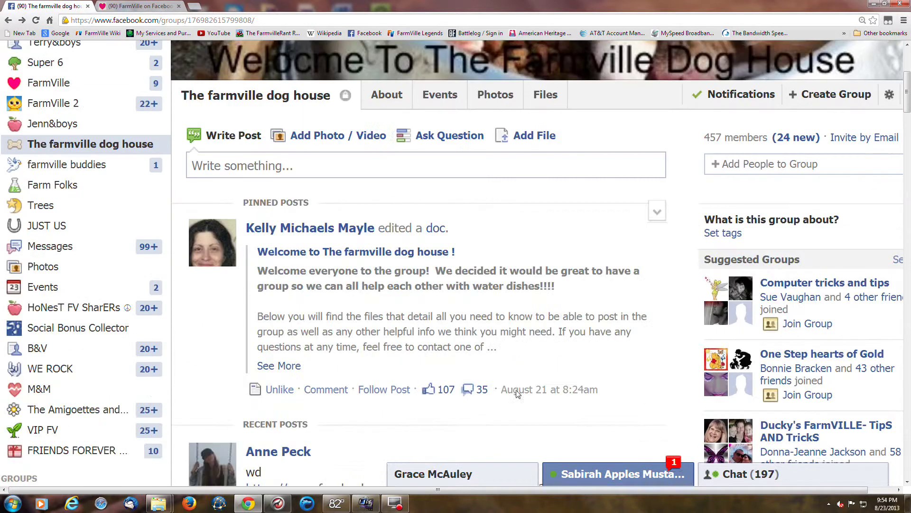
scroll(498, 309, "down", 5)
scroll(489, 280, "up", 5)
scroll(489, 280, "down", 8)
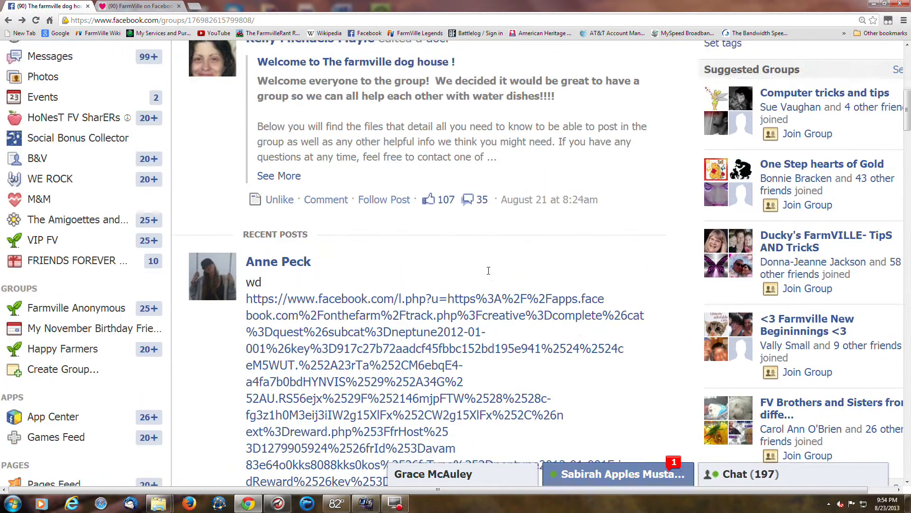
scroll(489, 274, "up", 2)
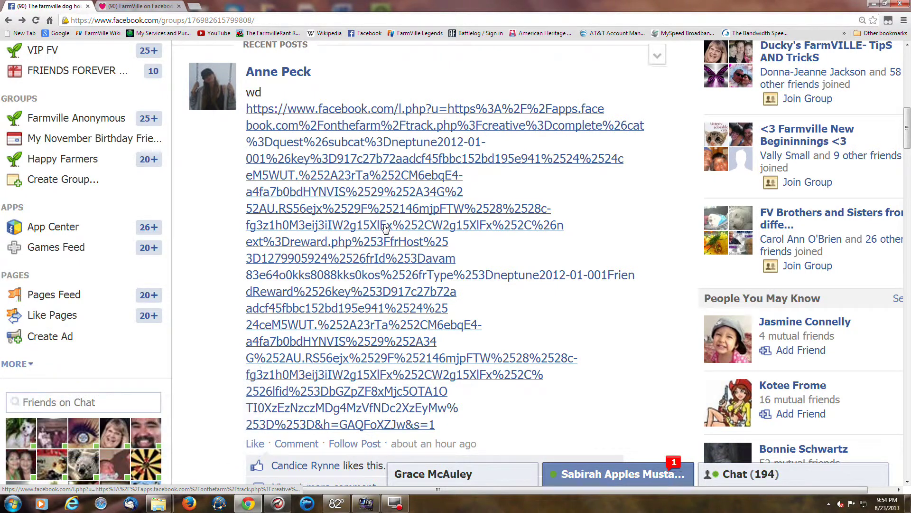
- Open the shared neptune link in a new tab to claim the Water Dish reward, then close that tab
middle_click(386, 229)
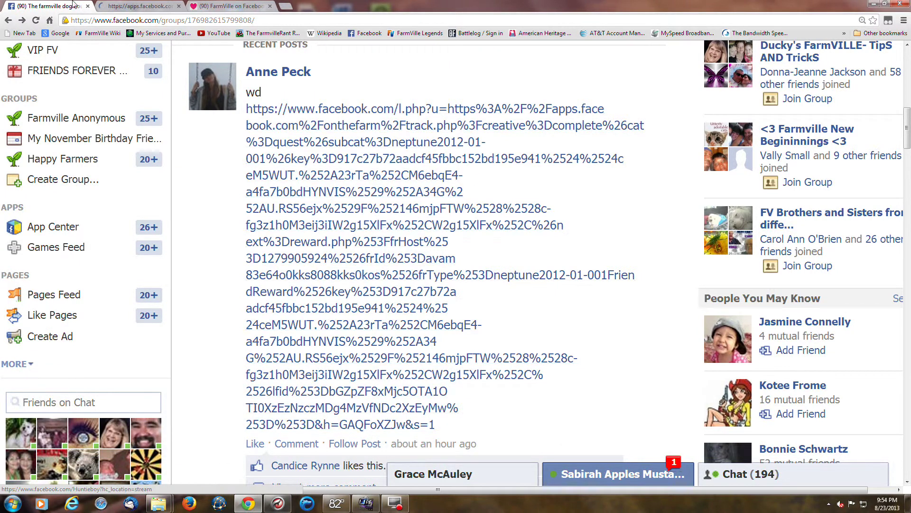
left_click(128, 7)
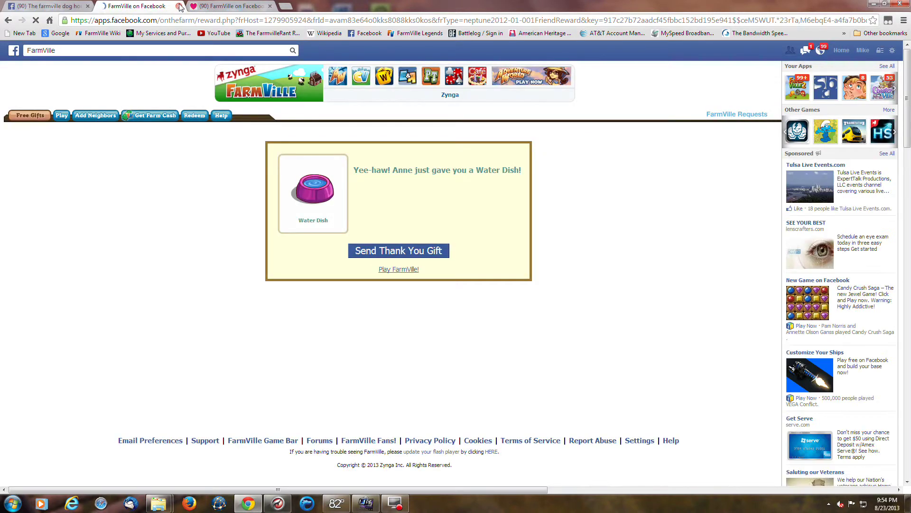
left_click(179, 6)
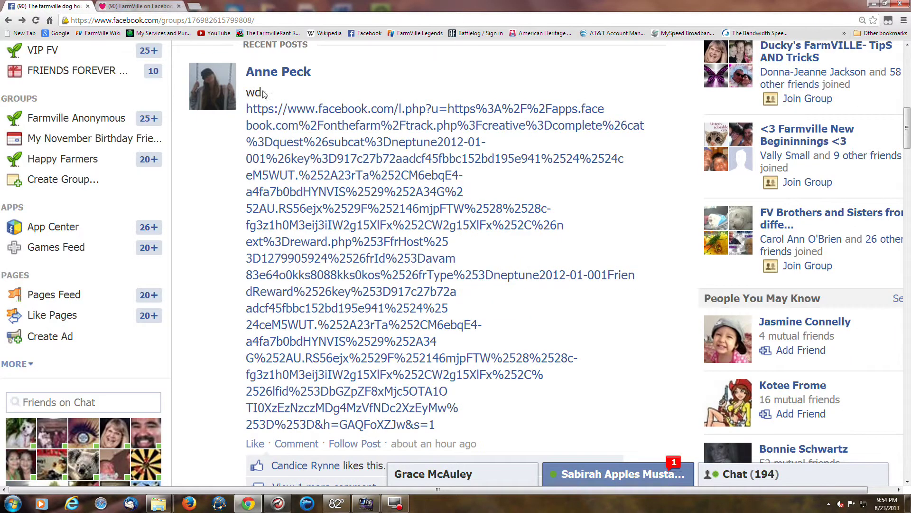
scroll(574, 309, "down", 2)
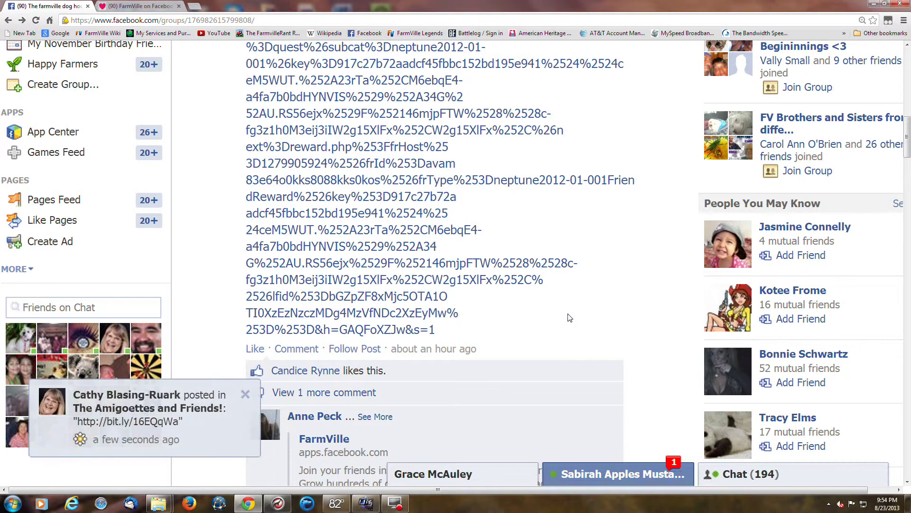
scroll(570, 317, "up", 10)
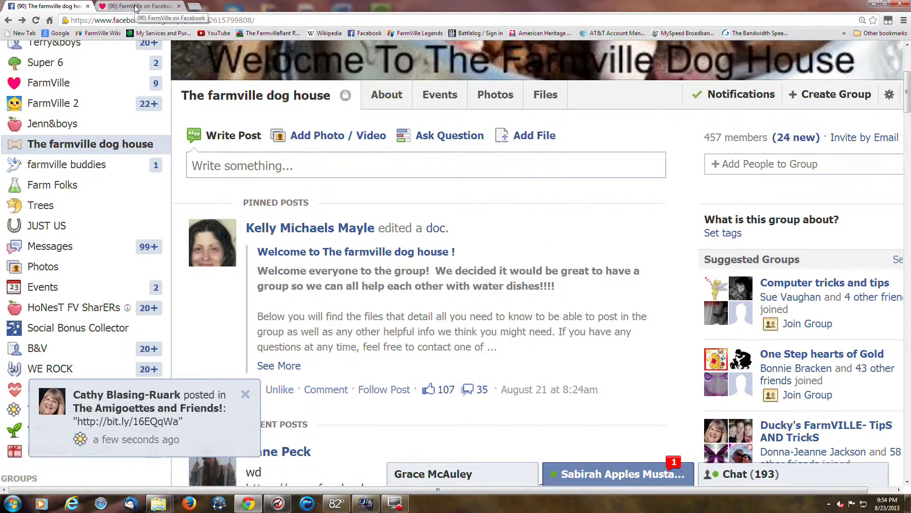
left_click(136, 6)
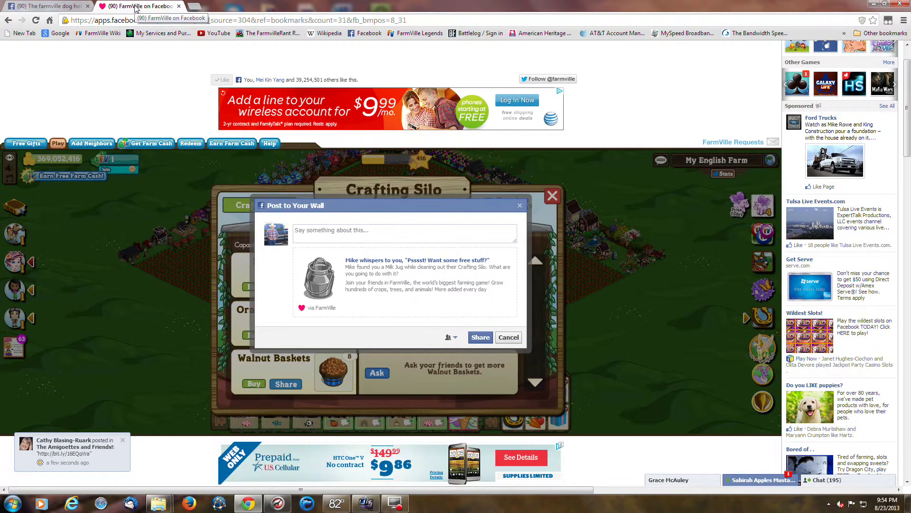
- Share the Crafting Silo's Milk Jug giveaway to the wall and close the Crafting Silo
left_click(480, 337)
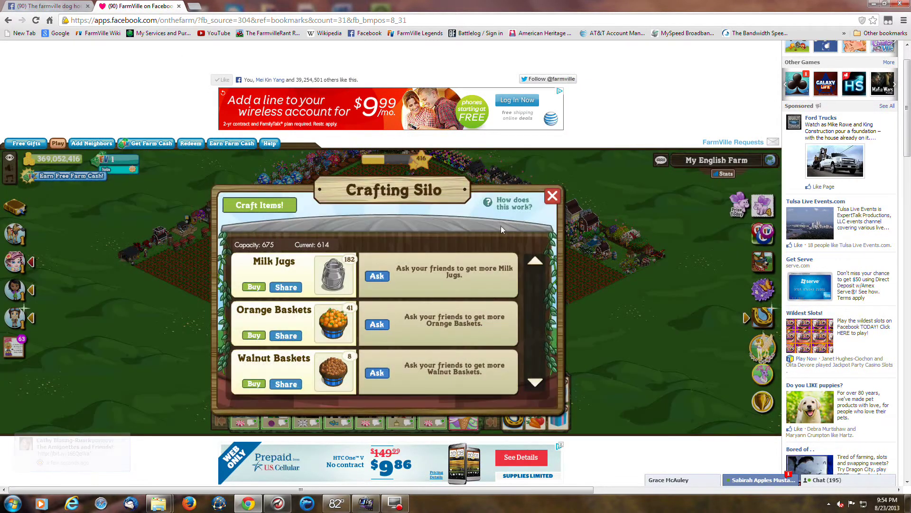
left_click(552, 196)
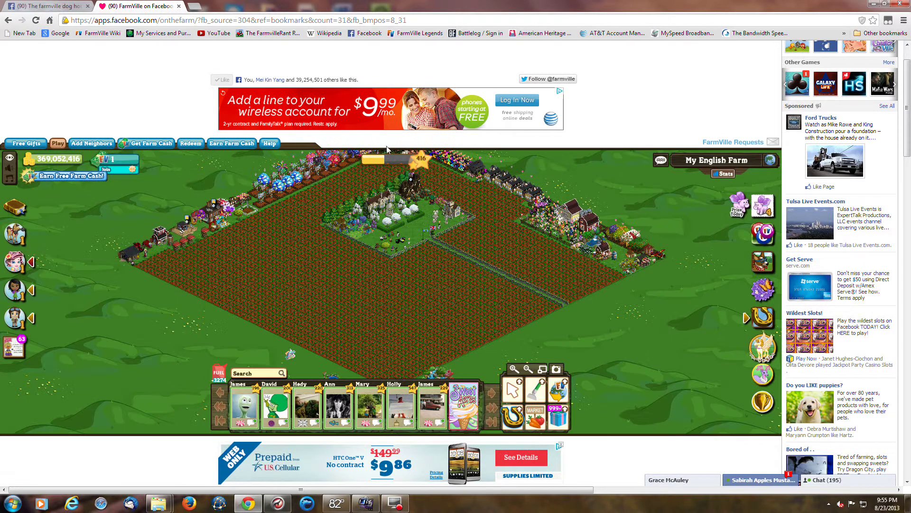
left_click(47, 6)
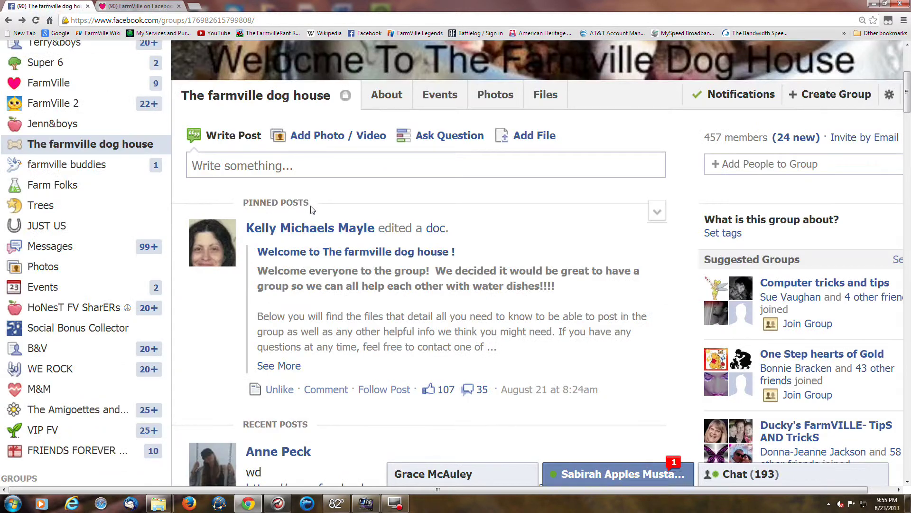
scroll(316, 209, "up", 5)
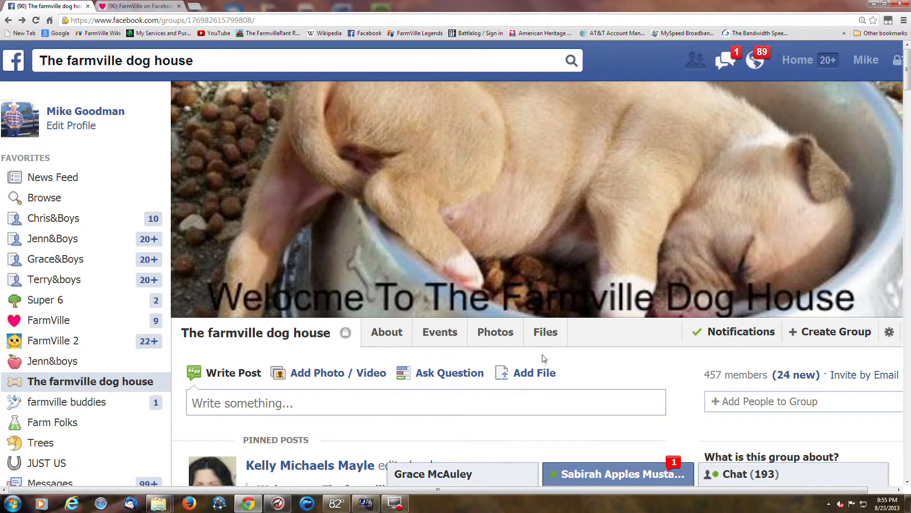
- Open the group's Files list and the 'Short URL's' document listing link-shortener browser extensions
left_click(546, 332)
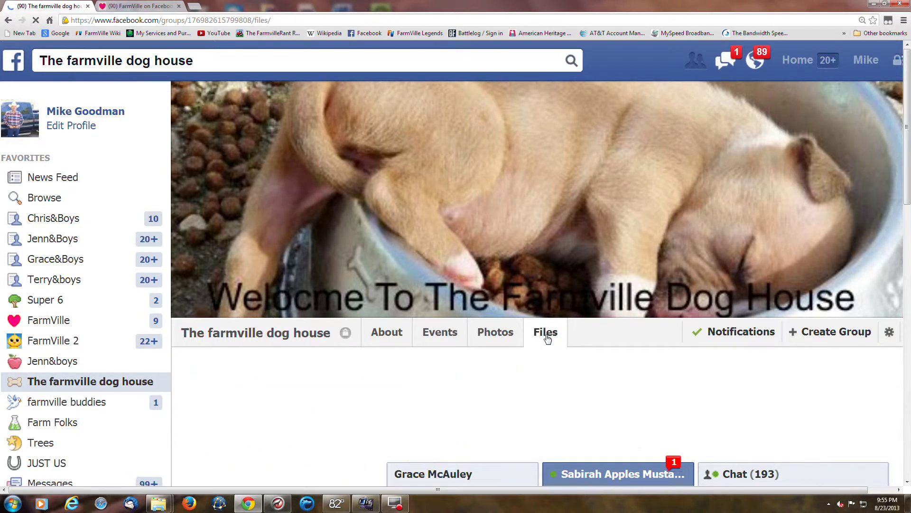
scroll(411, 317, "down", 3)
scroll(411, 317, "down", 4)
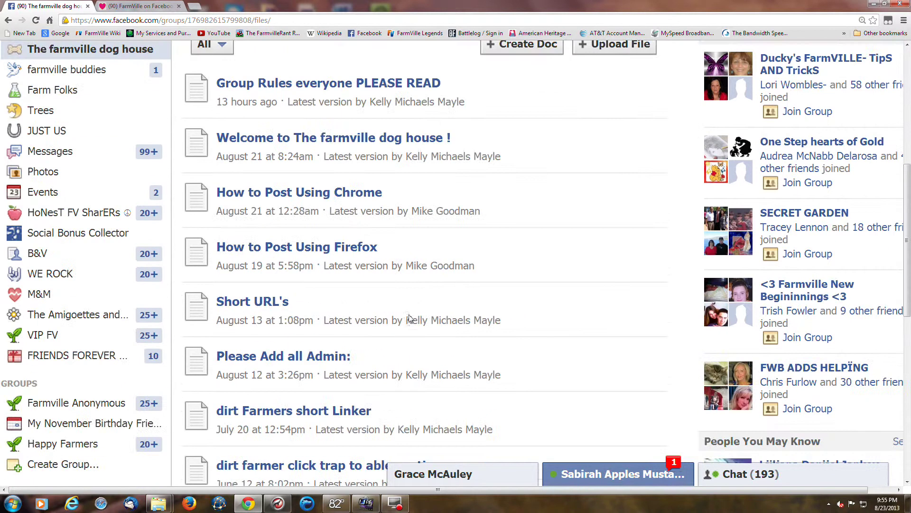
left_click(248, 305)
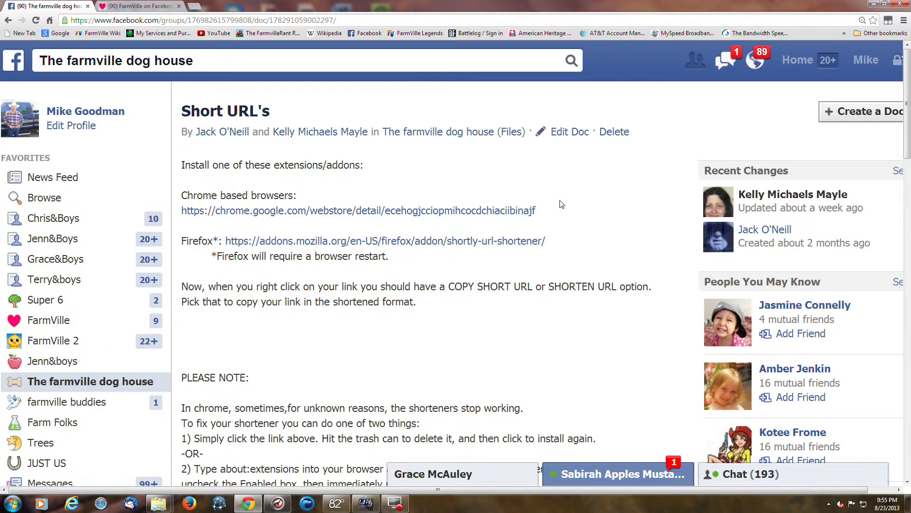
scroll(562, 204, "down", 1)
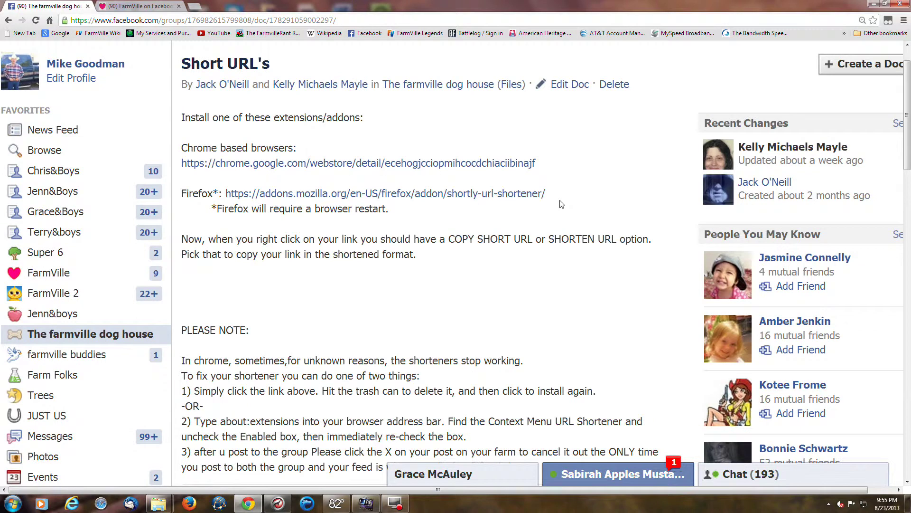
- Install Context Menu URL Shortener from its Chrome Web Store page, then close the store tab
left_click(312, 163)
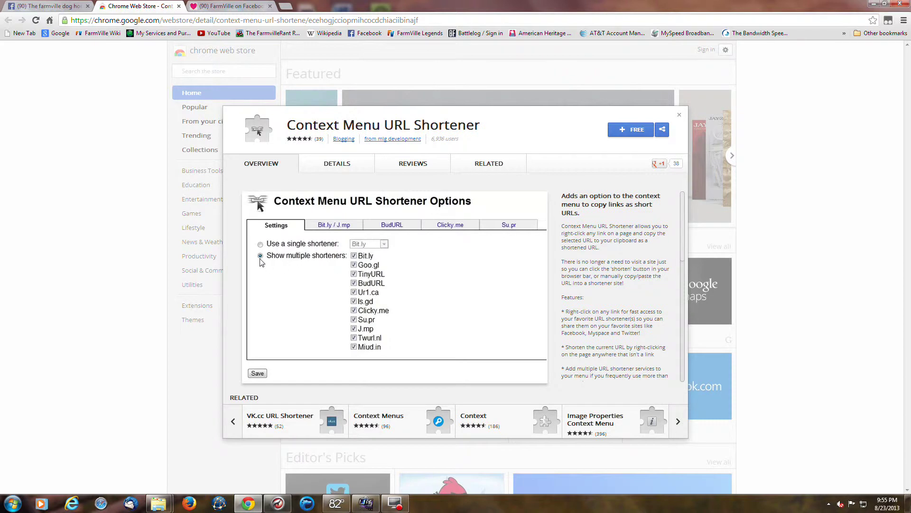
left_click(634, 132)
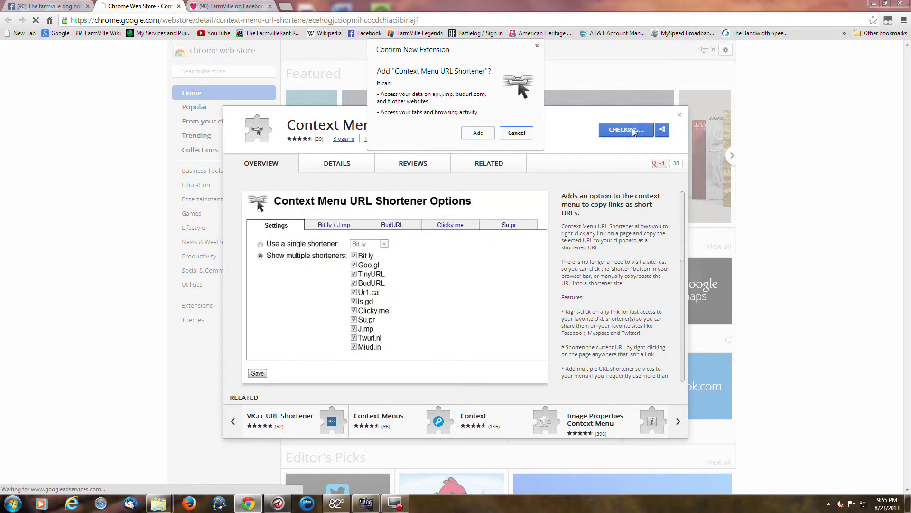
left_click(479, 133)
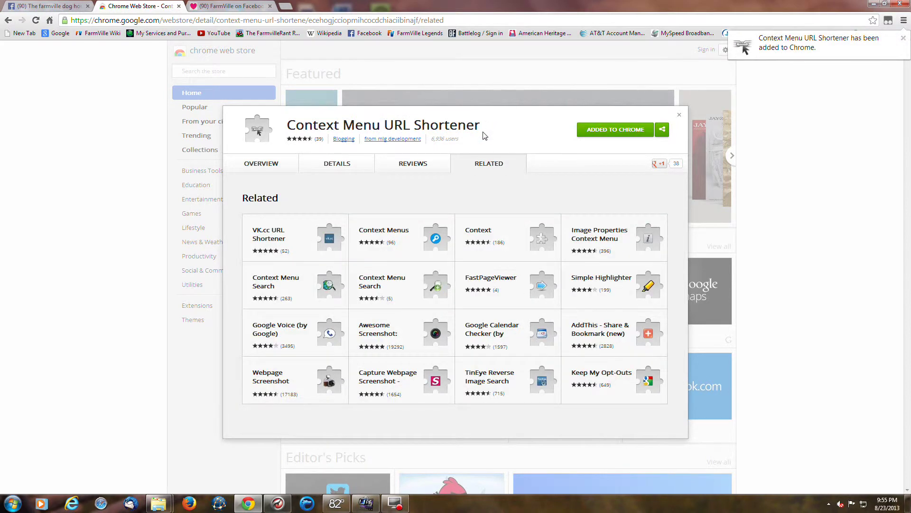
left_click(680, 114)
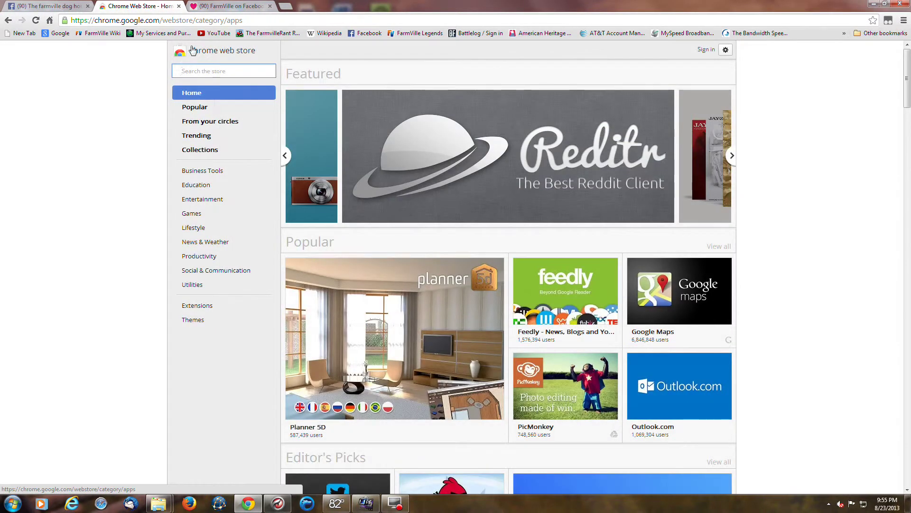
left_click(178, 5)
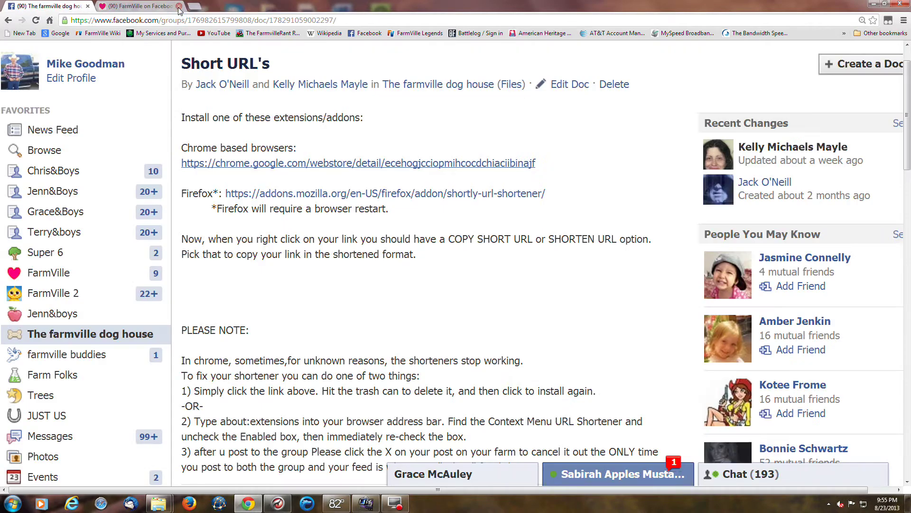
- Verify in Chrome's Extensions list that Context Menu URL Shortener is enabled
left_click(904, 20)
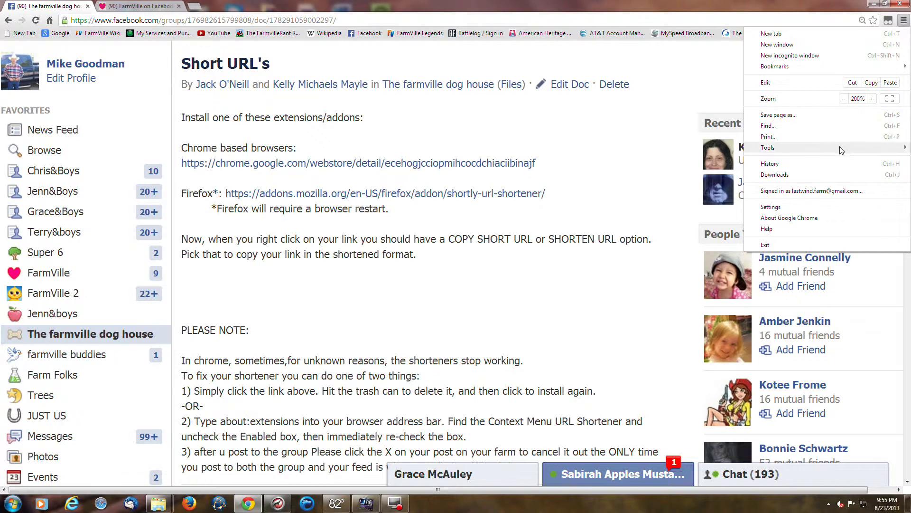
mouse_move(840, 149)
left_click(636, 164)
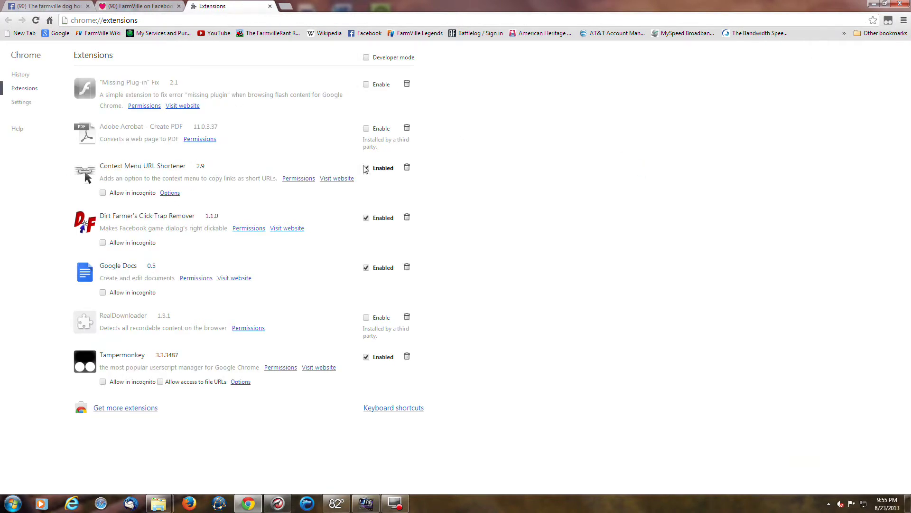
left_click(269, 8)
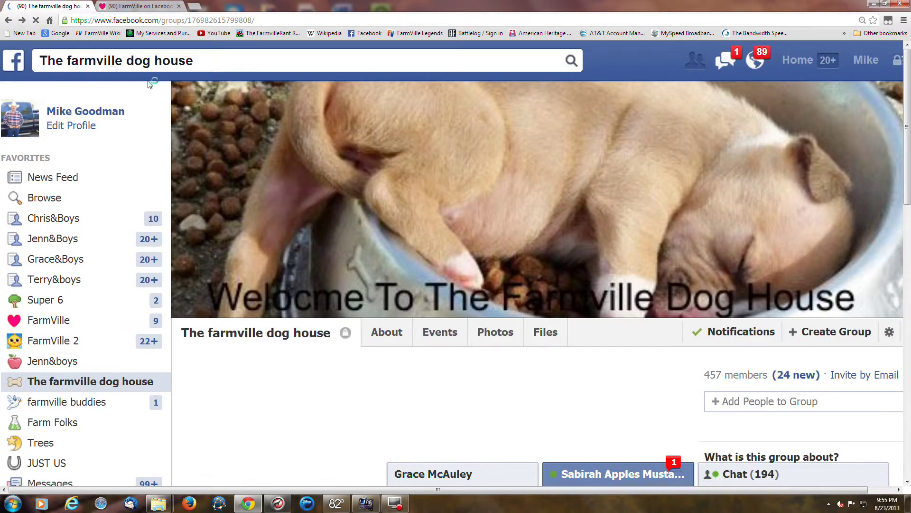
- Look inside the Craftshop's Crafting Silo in FarmVille
left_click(147, 9)
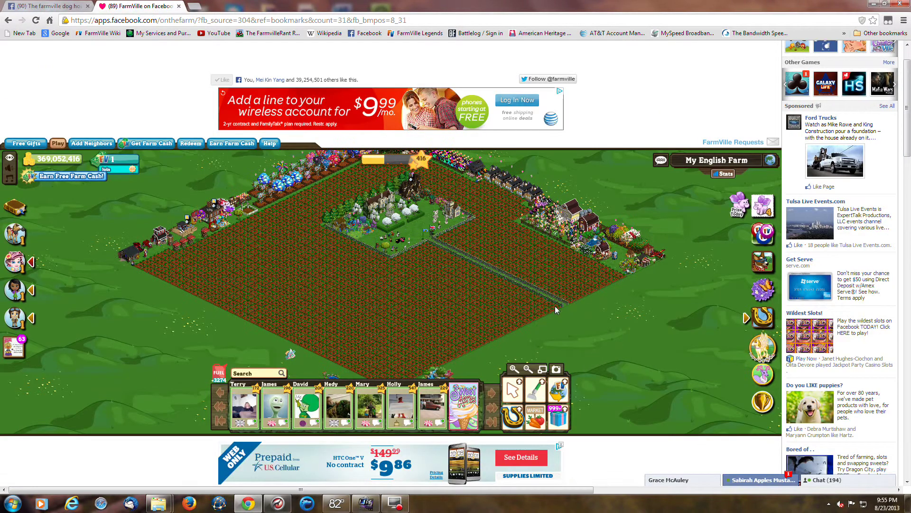
left_click(170, 241)
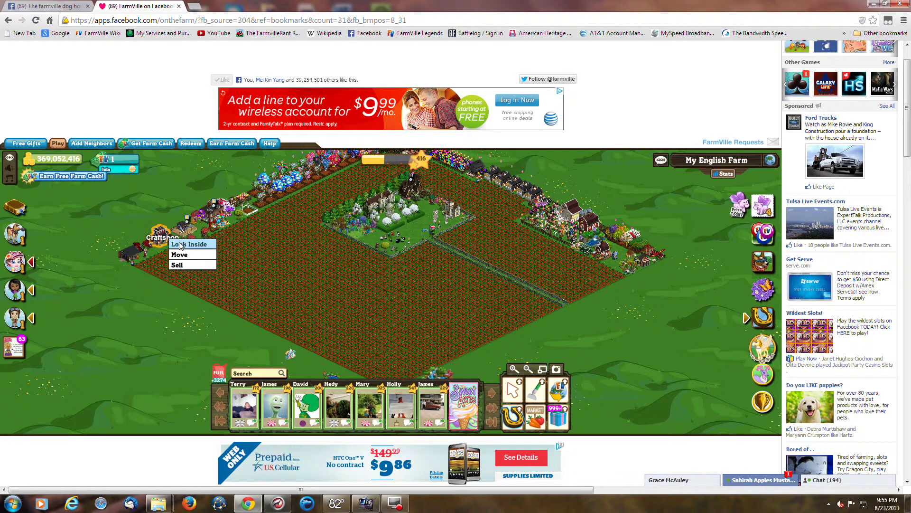
left_click(181, 244)
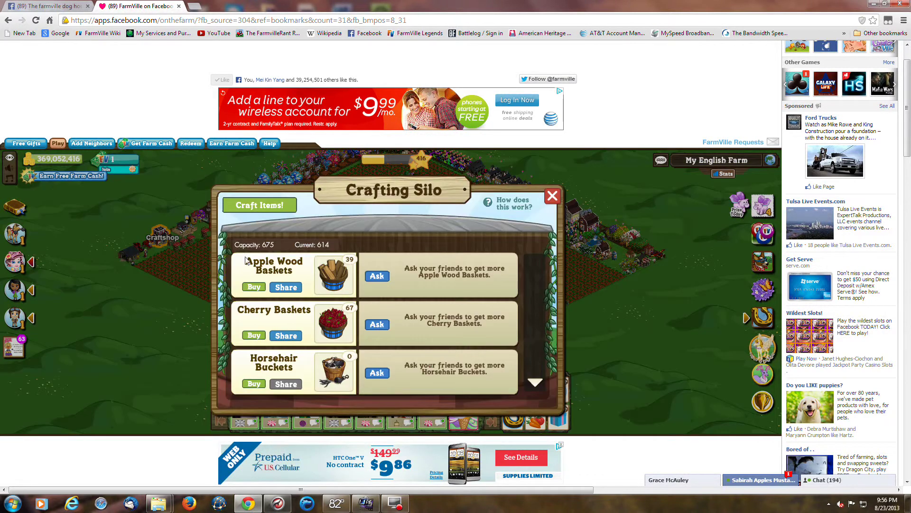
- Share one Apple Wood Basket, leaving 38, and bring up the wall post link's options
left_click(299, 289)
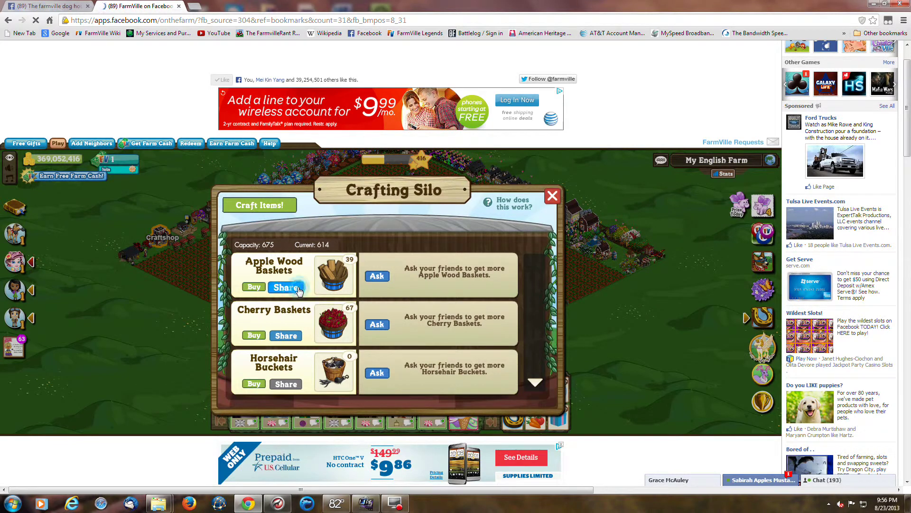
left_click(403, 300)
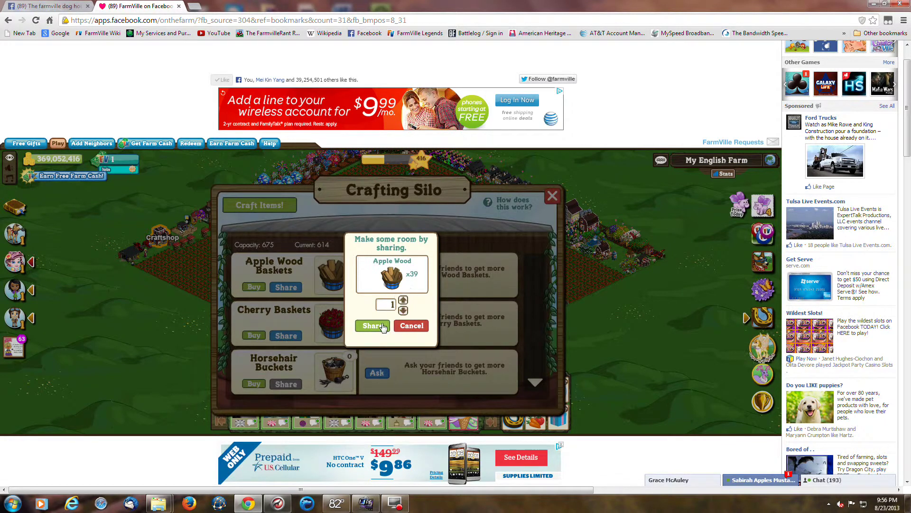
left_click(372, 327)
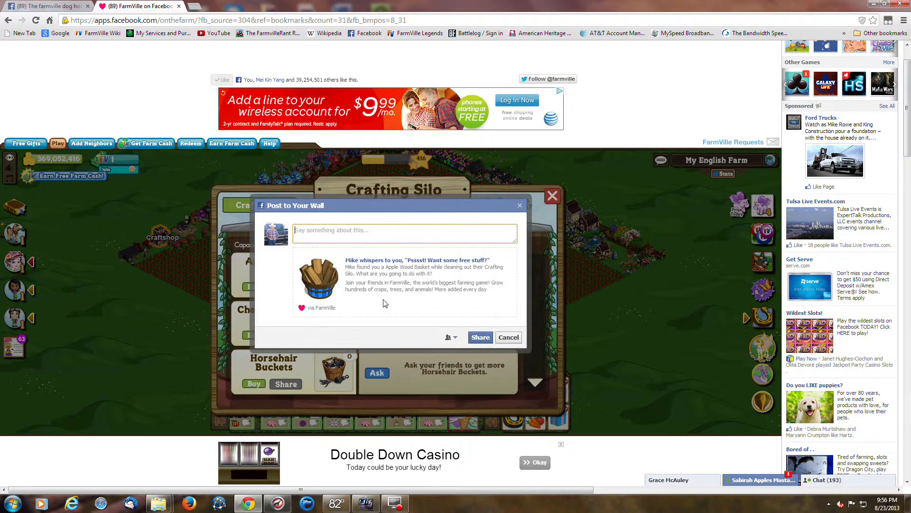
scroll(385, 301, "down", 2)
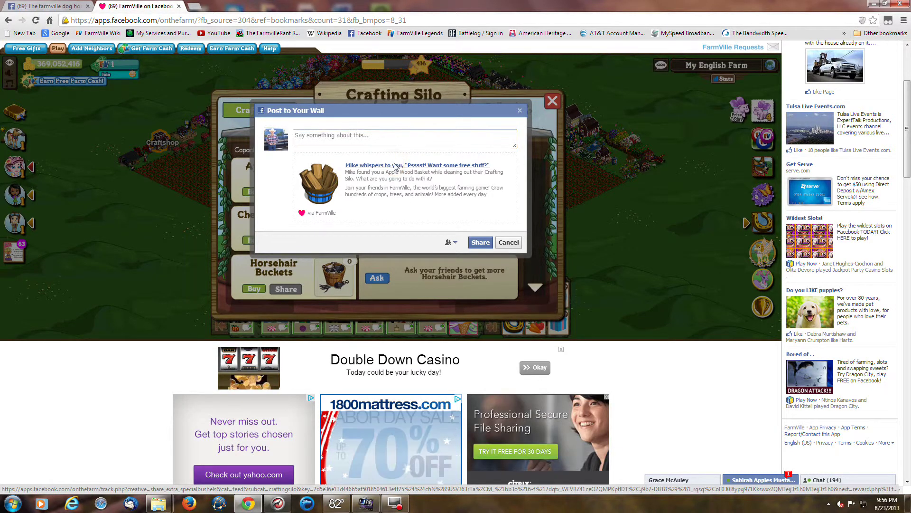
right_click(394, 166)
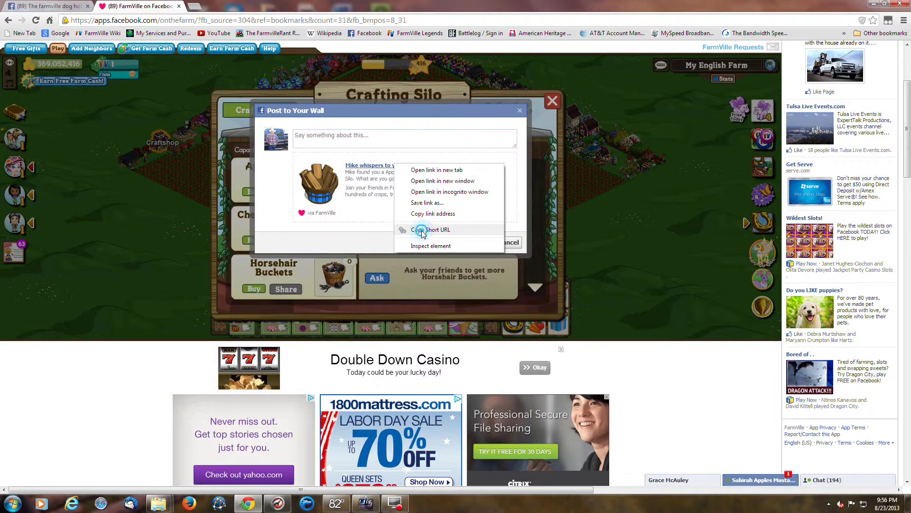
- Copy the Apple Wood Basket post link as a short URL and return to the group page
left_click(422, 231)
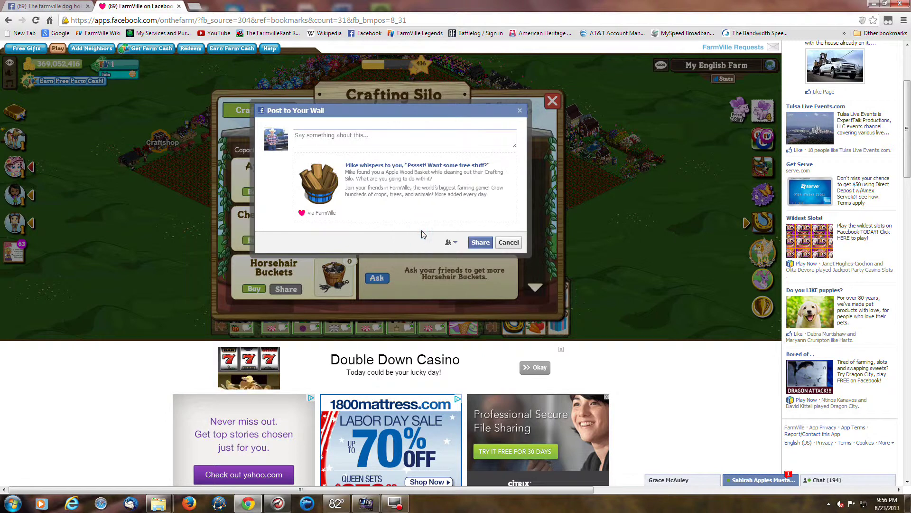
left_click(49, 7)
scroll(419, 342, "down", 2)
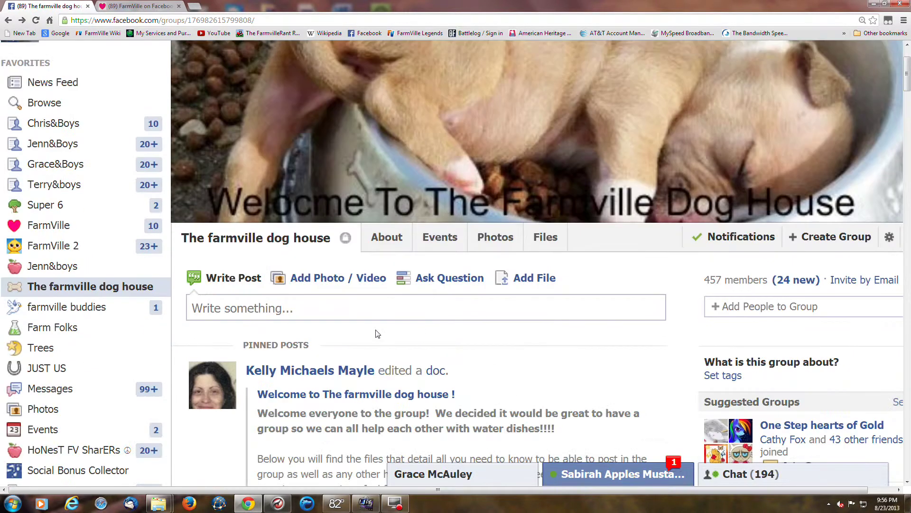
left_click(280, 302)
right_click(281, 302)
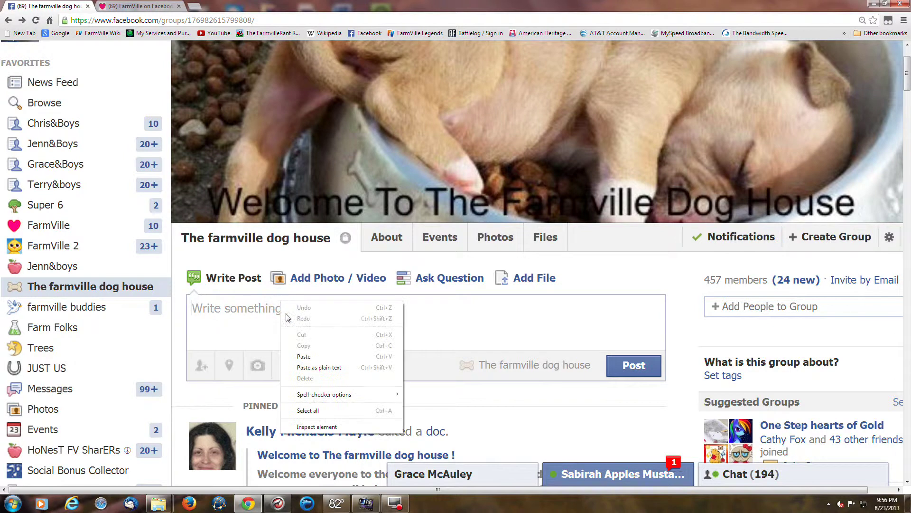
left_click(304, 357)
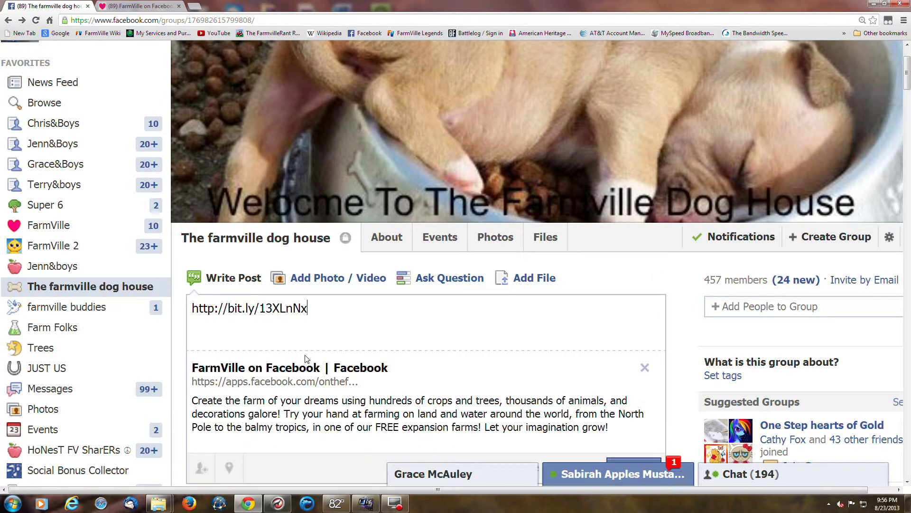
left_click(648, 370)
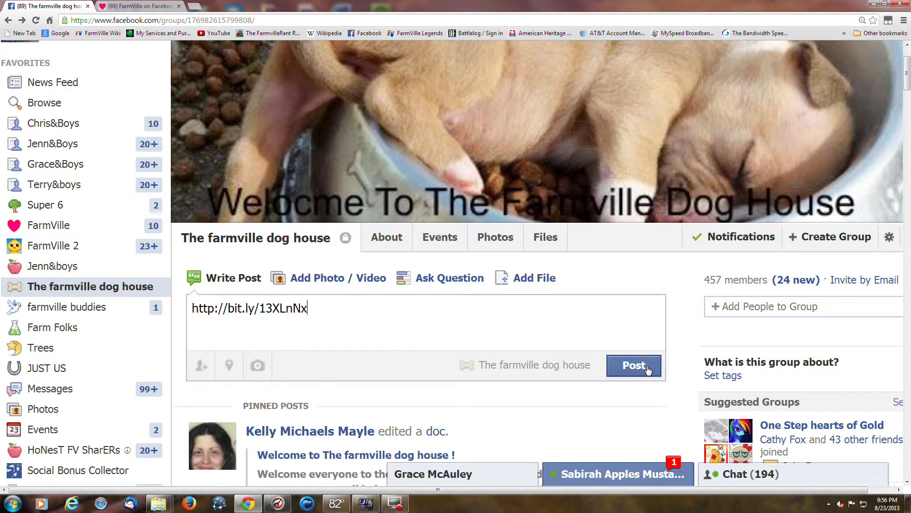
scroll(647, 354, "down", 2)
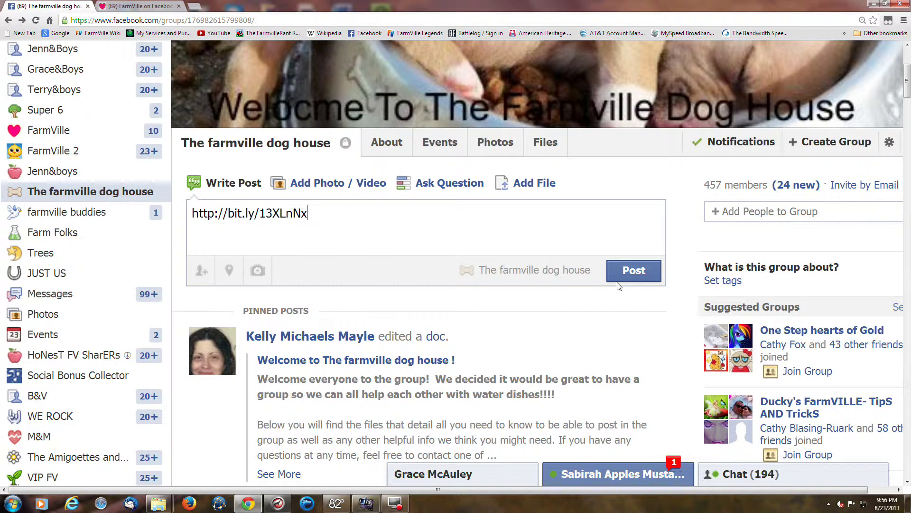
left_click(625, 272)
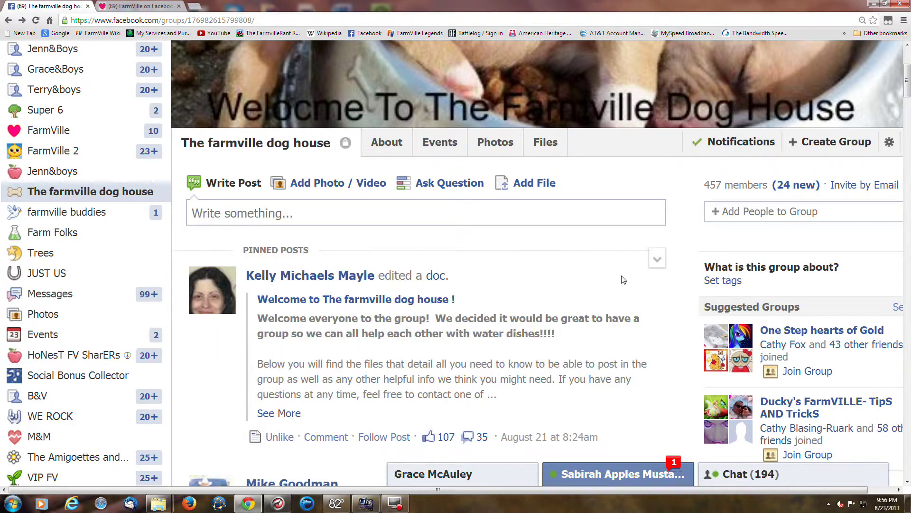
scroll(645, 276, "down", 3)
scroll(644, 276, "down", 2)
scroll(645, 289, "down", 3)
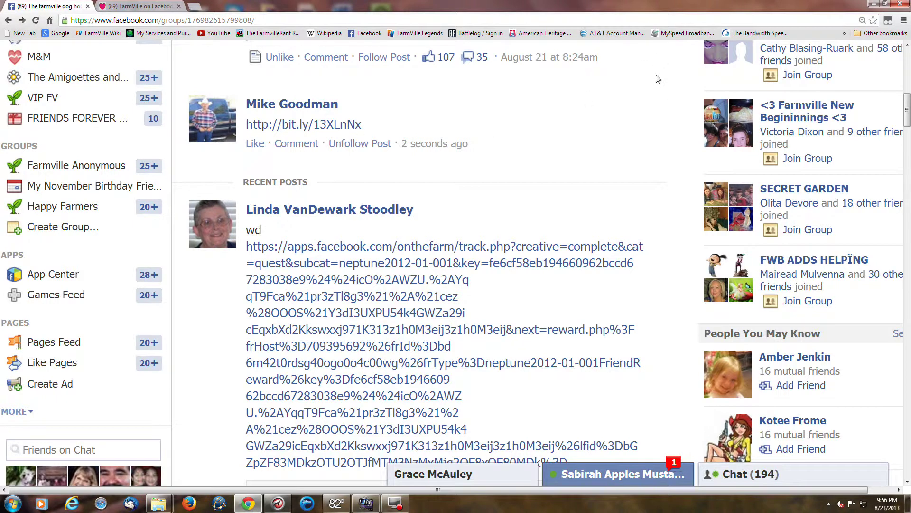
- Delete the bit.ly link post from the group and confirm the deletion
left_click(658, 89)
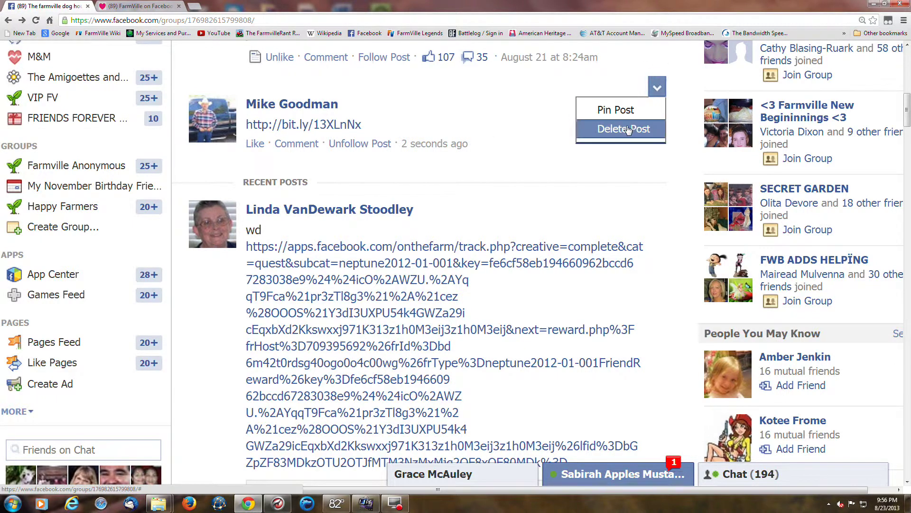
left_click(628, 130)
left_click(573, 250)
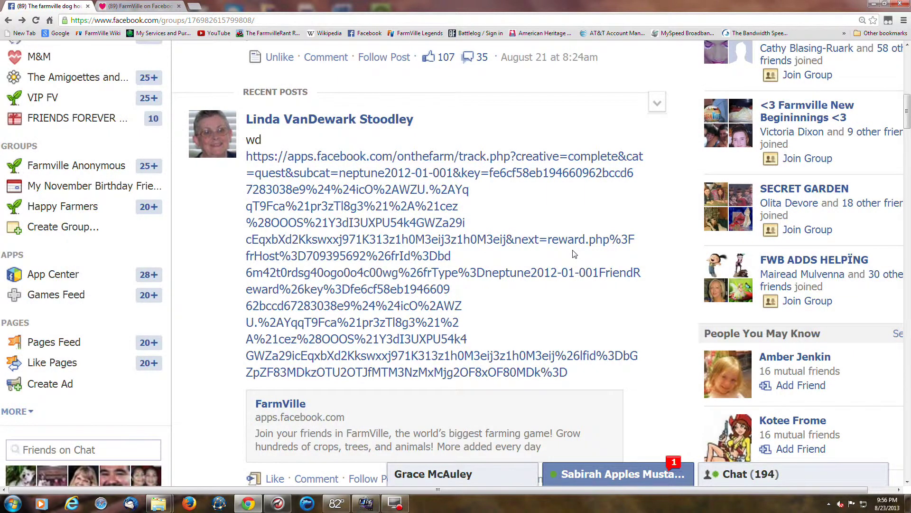